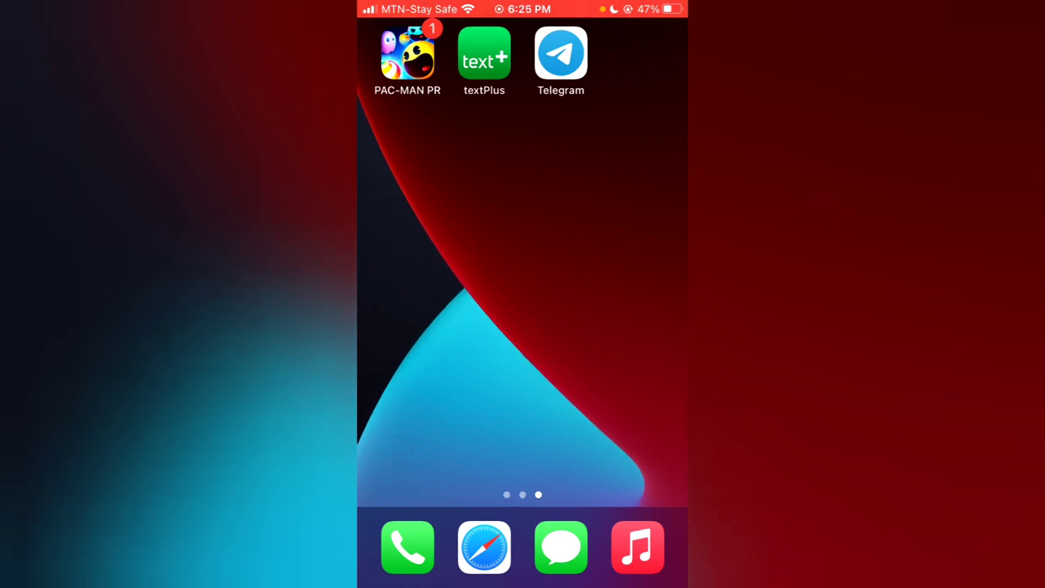
# Swipe from the last Home Screen page back to page 2, where Instagram sits
pyautogui.moveTo(425, 286); pyautogui.dragTo(637, 286)
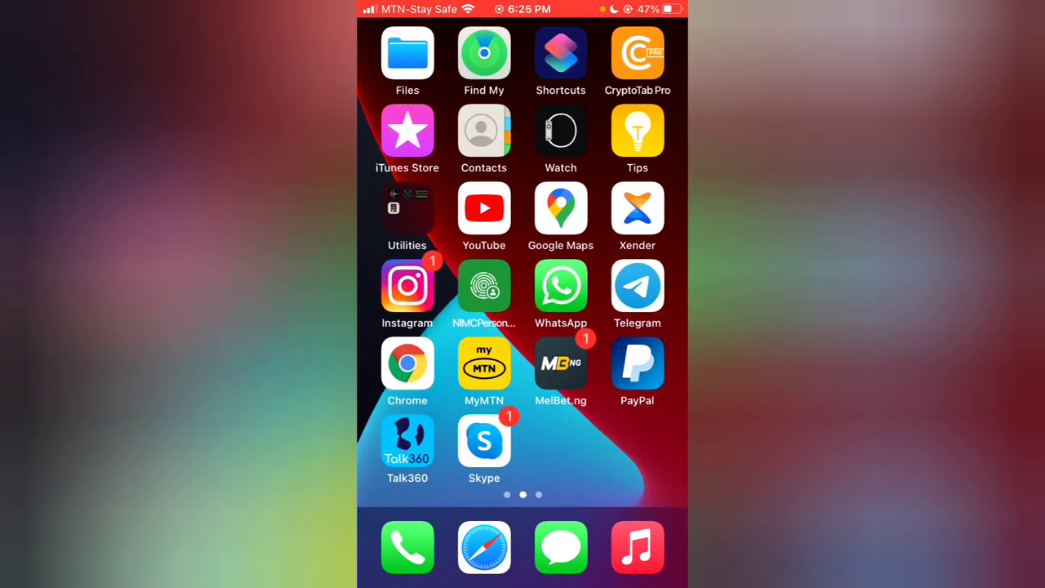
# Launch Instagram and let the home feed load
pyautogui.click(407, 286)
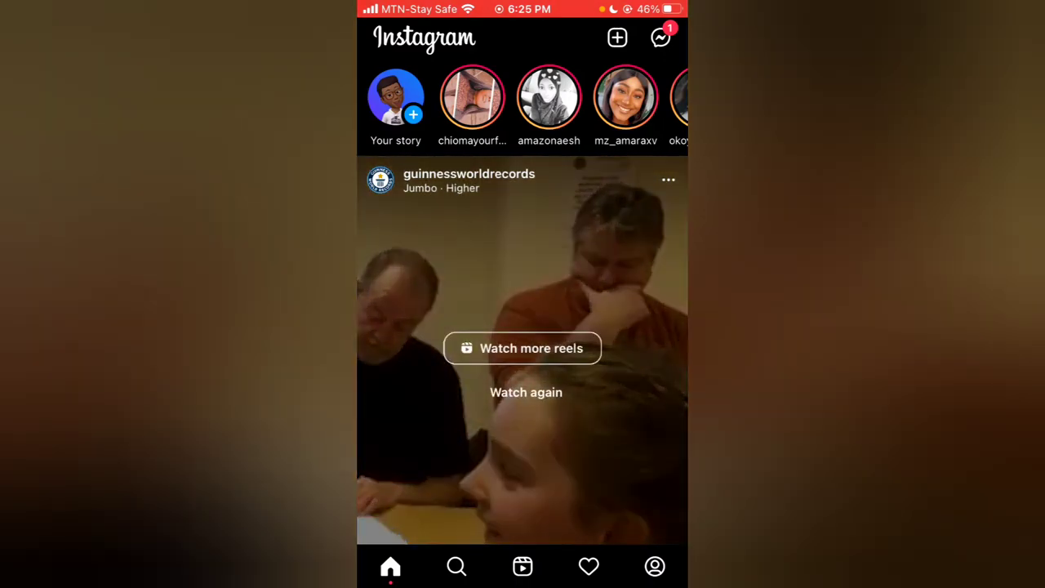
pyautogui.click(661, 38)
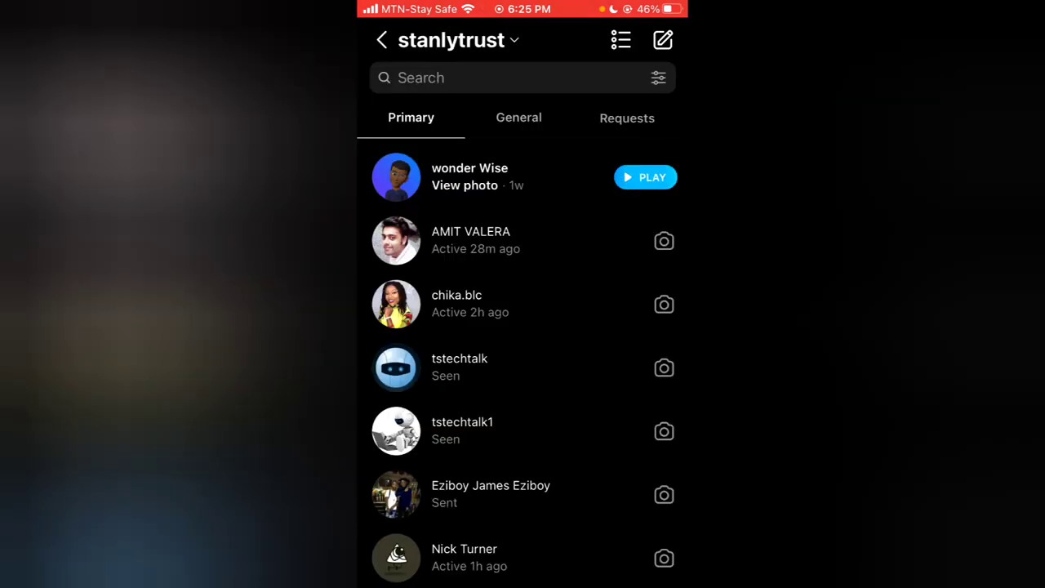
pyautogui.click(470, 176)
pyautogui.scroll(10, 522, 311)
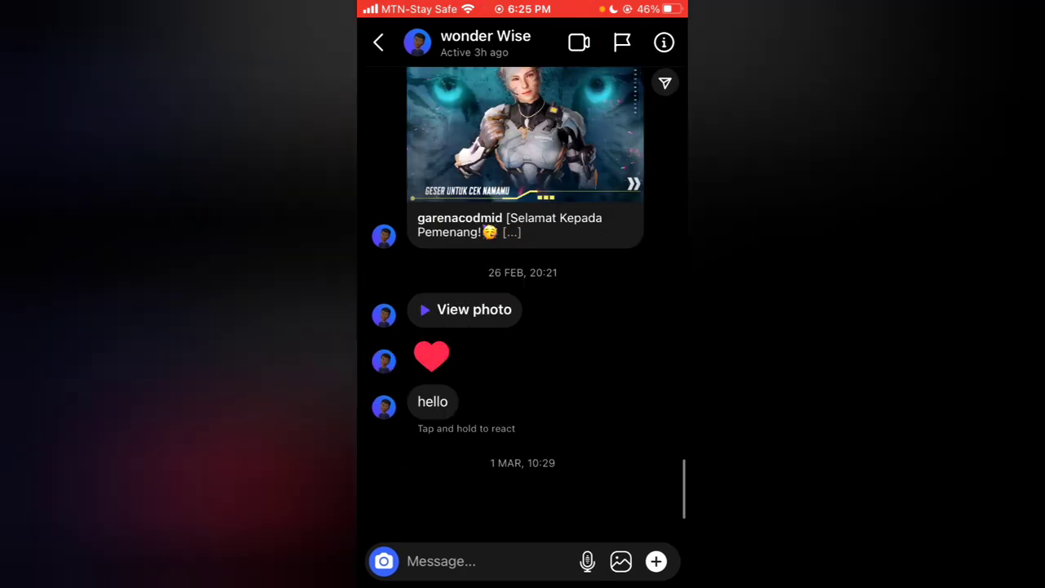
pyautogui.scroll(10, 523, 310)
pyautogui.scroll(-15, 523, 311)
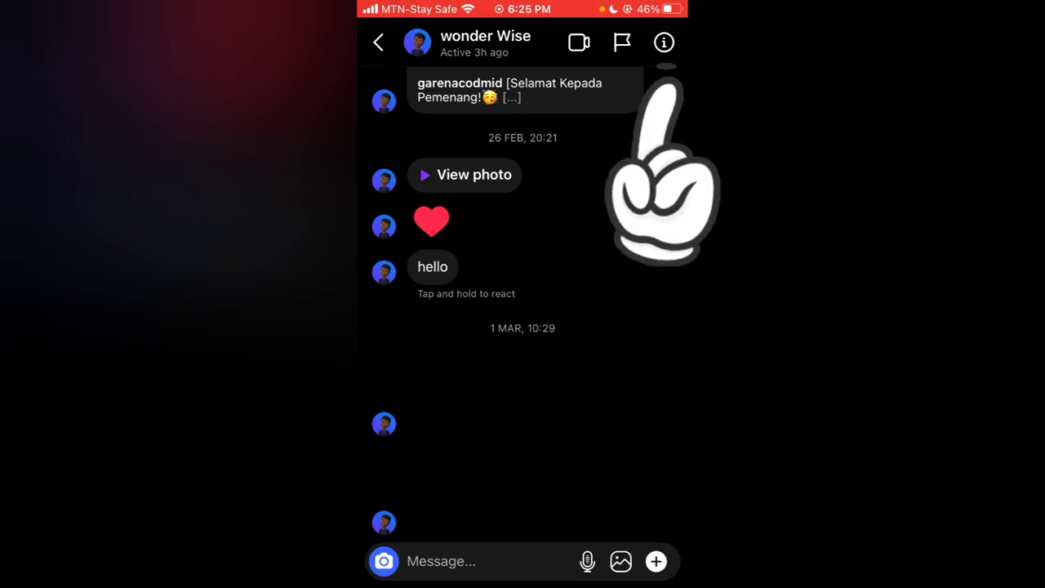
# Search the wonder Wise conversation for 'hey' from its details page
pyautogui.click(663, 42)
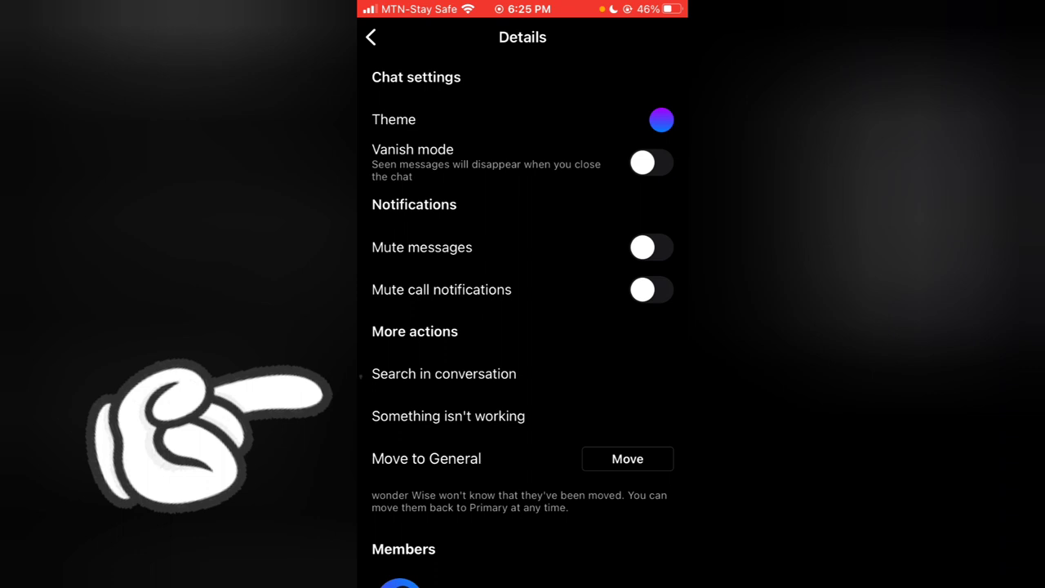
pyautogui.click(443, 373)
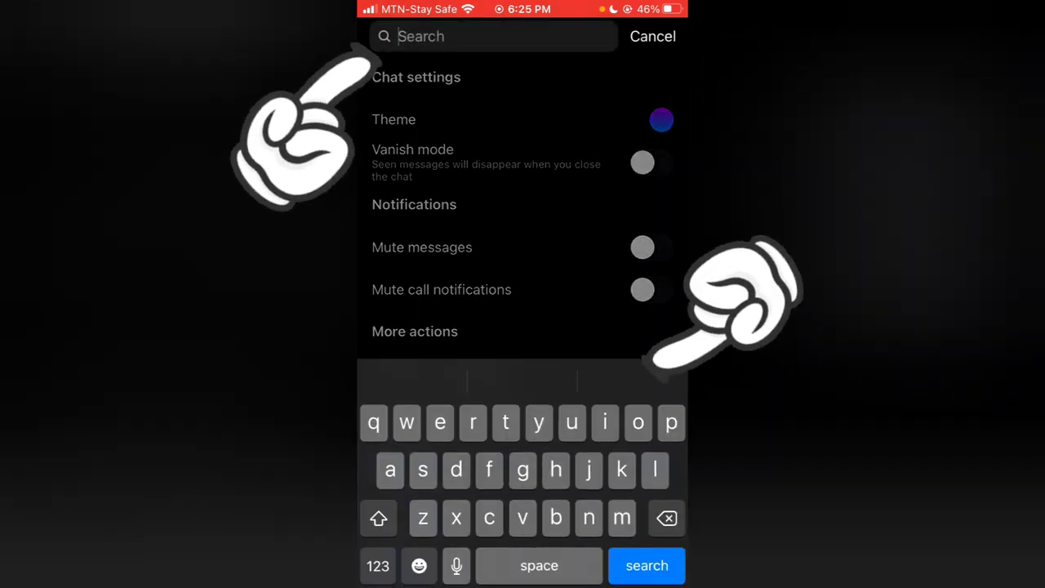
pyautogui.write('hey')
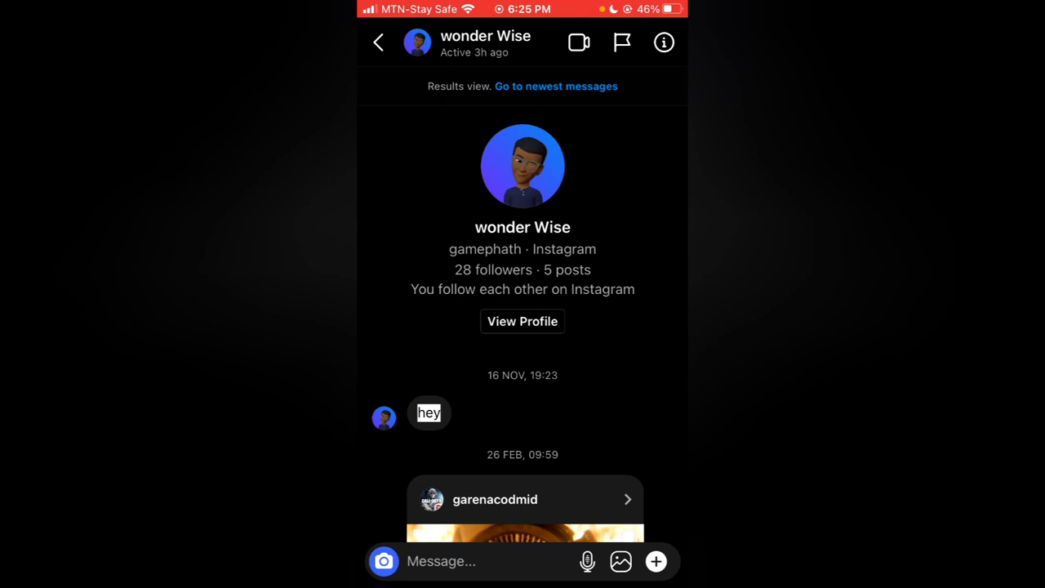
# Send wonder Wise a 'Hey' message followed by a 🤣 emoji
pyautogui.scroll(-15, 522, 310)
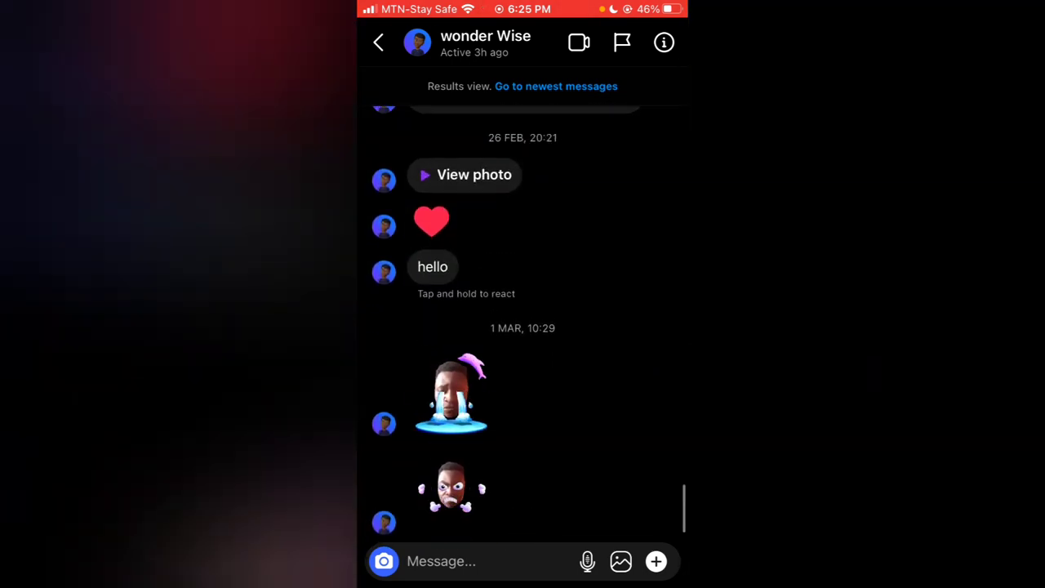
pyautogui.click(457, 561)
pyautogui.write('Hey')
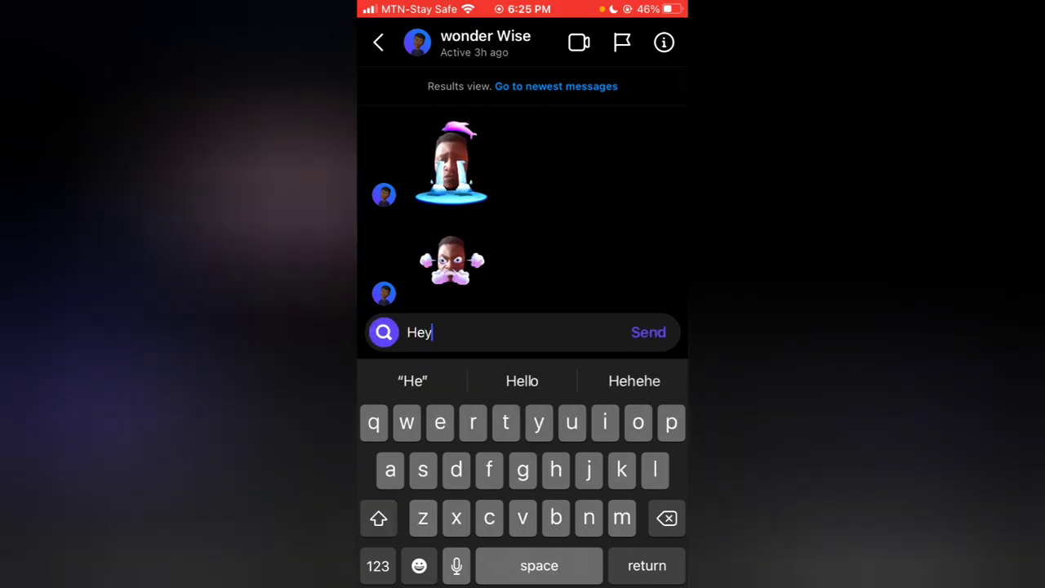
pyautogui.click(648, 332)
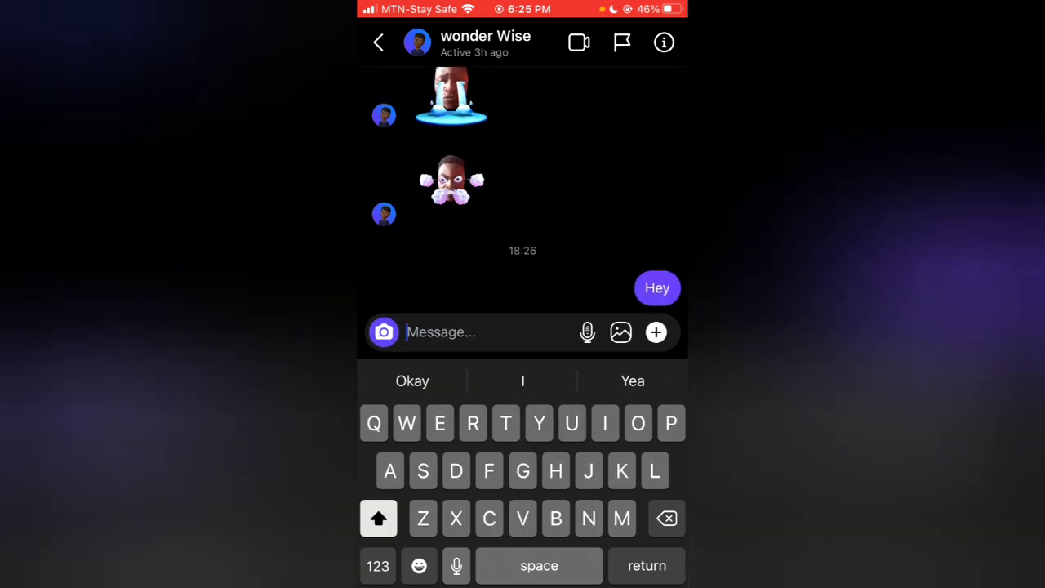
pyautogui.click(419, 565)
pyautogui.write('🤣')
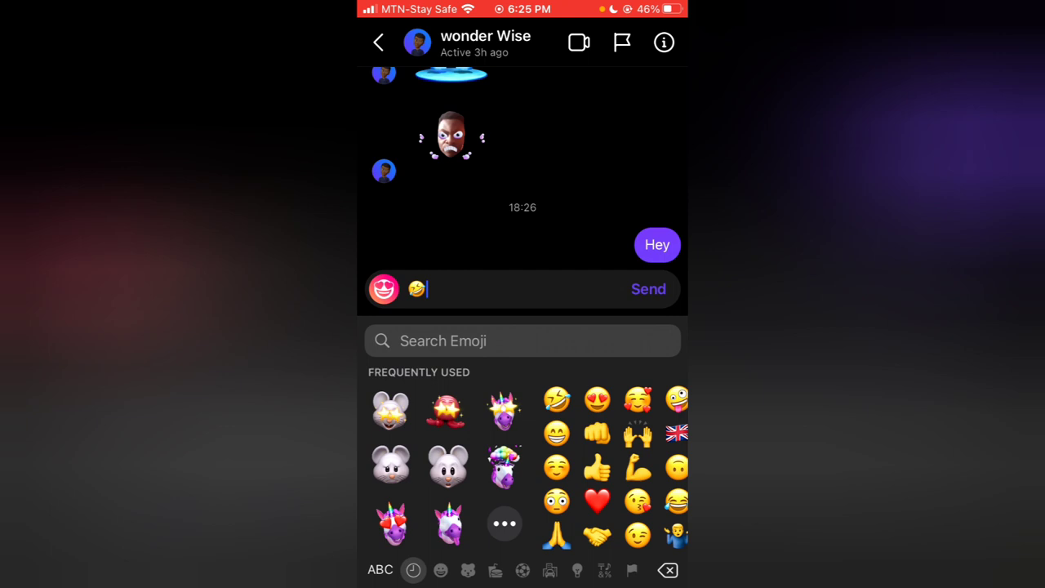
pyautogui.click(648, 289)
# Send another 'hey' and type 'Hahdheldksh' into the message field
pyautogui.click(379, 569)
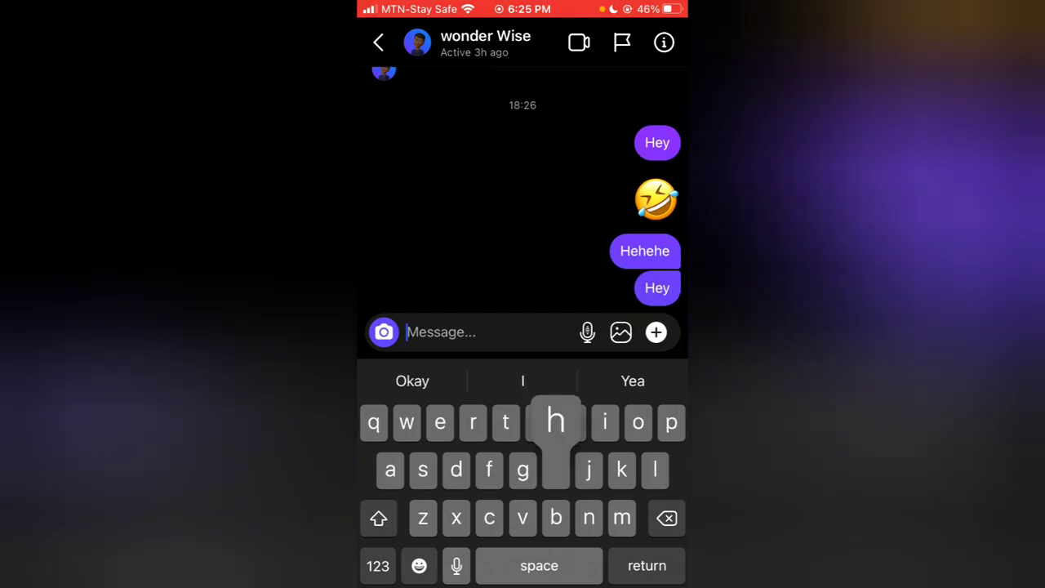
pyautogui.write('hey')
pyautogui.click(648, 331)
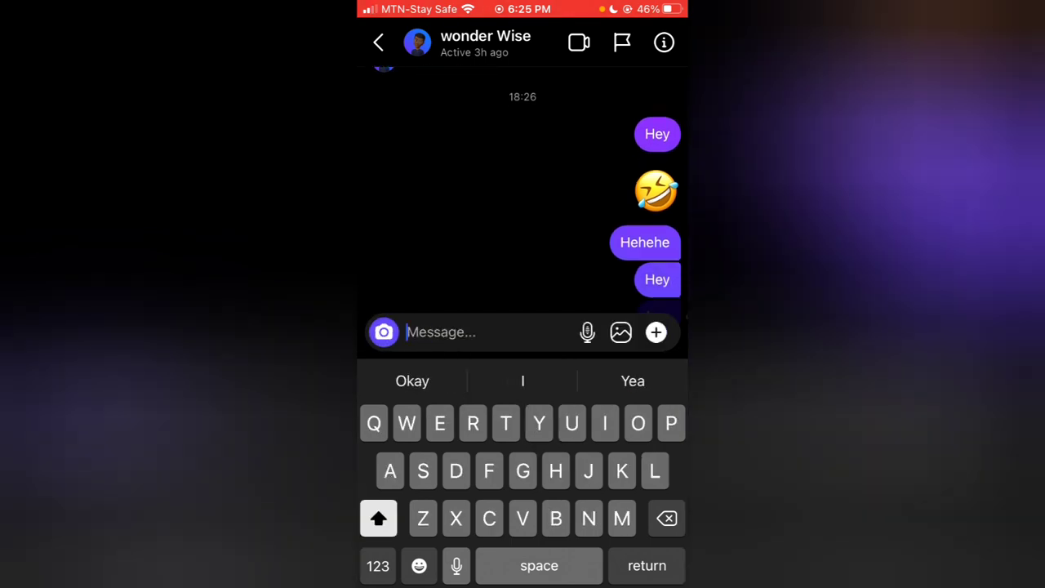
pyautogui.write('Hahdheld')
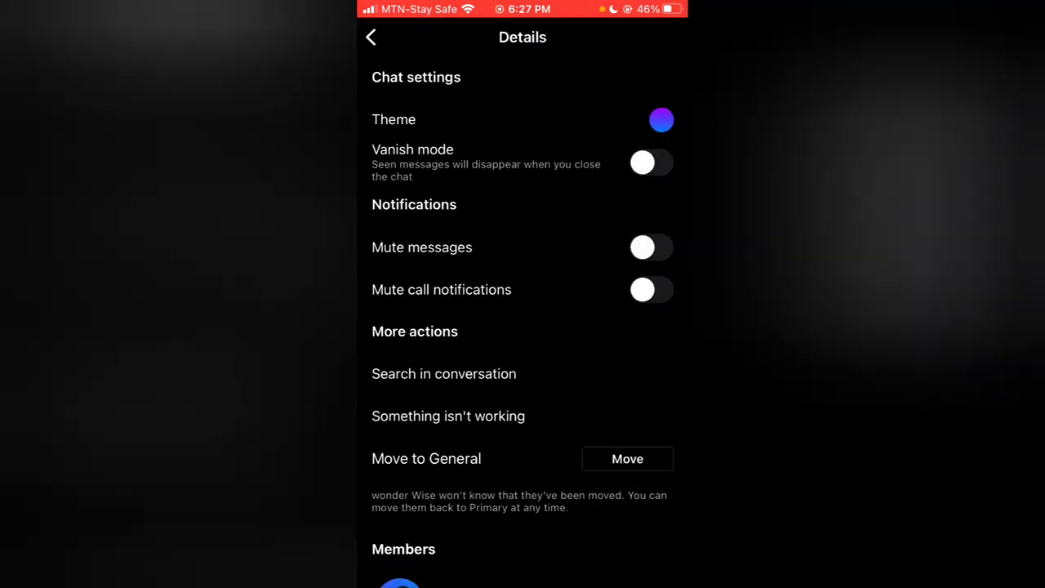
# Run Search in conversation for 'hey' again to jump to the 16 November message
pyautogui.click(444, 373)
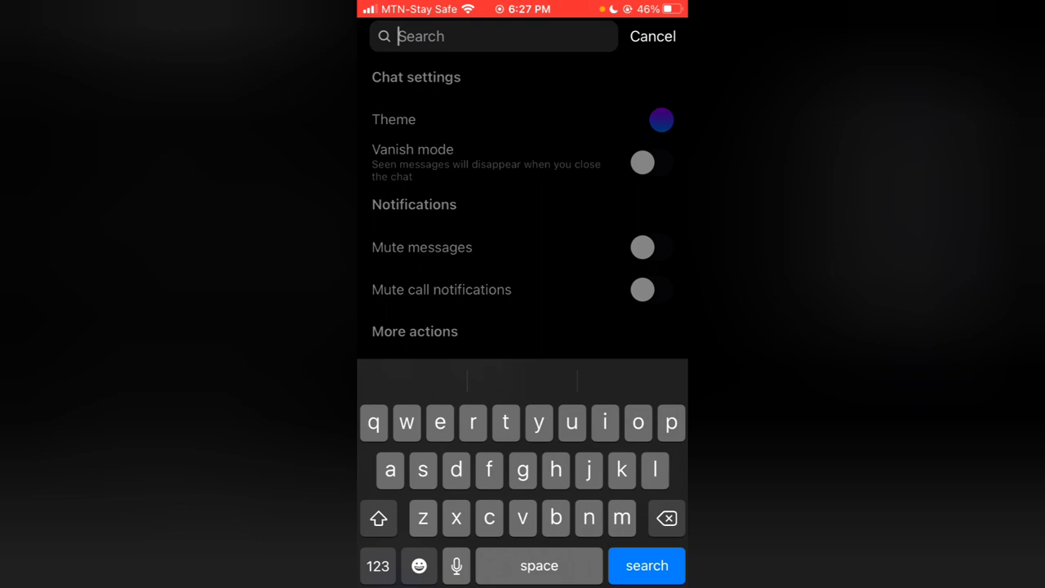
pyautogui.write('hey')
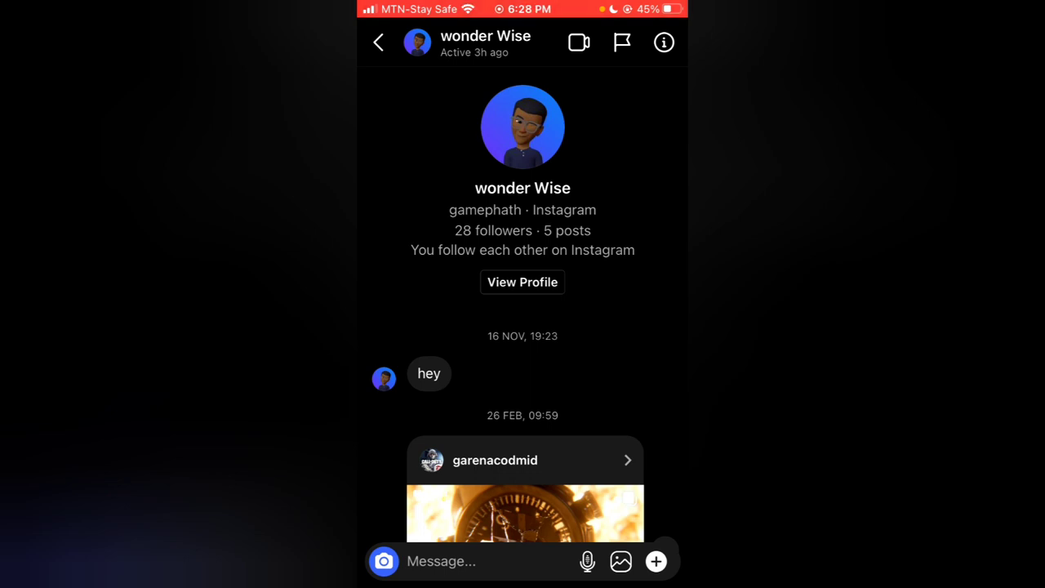
# Reopen Search in conversation from the Details page and enter 'hey' once more
pyautogui.click(664, 42)
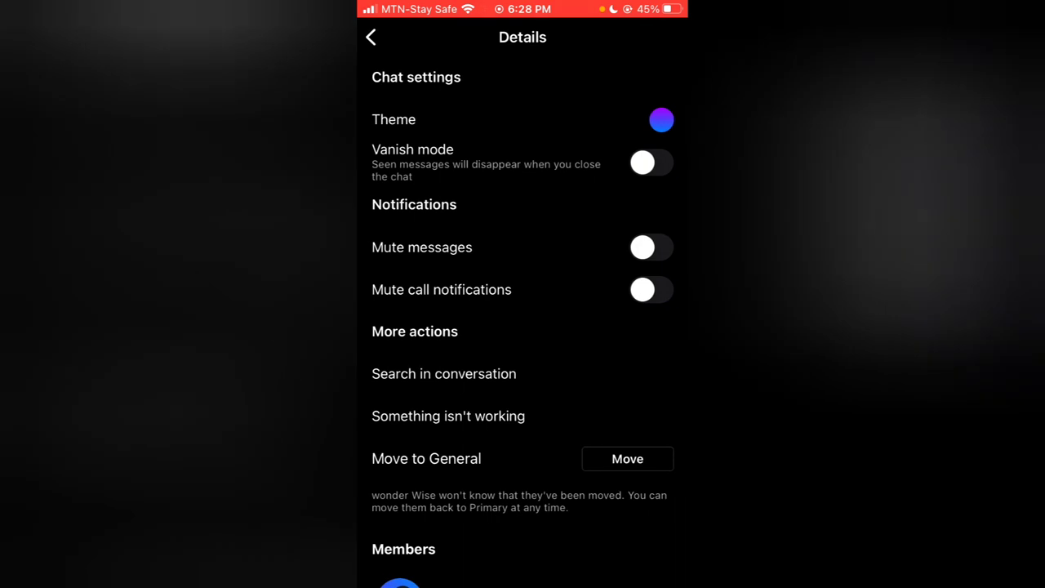
pyautogui.click(443, 373)
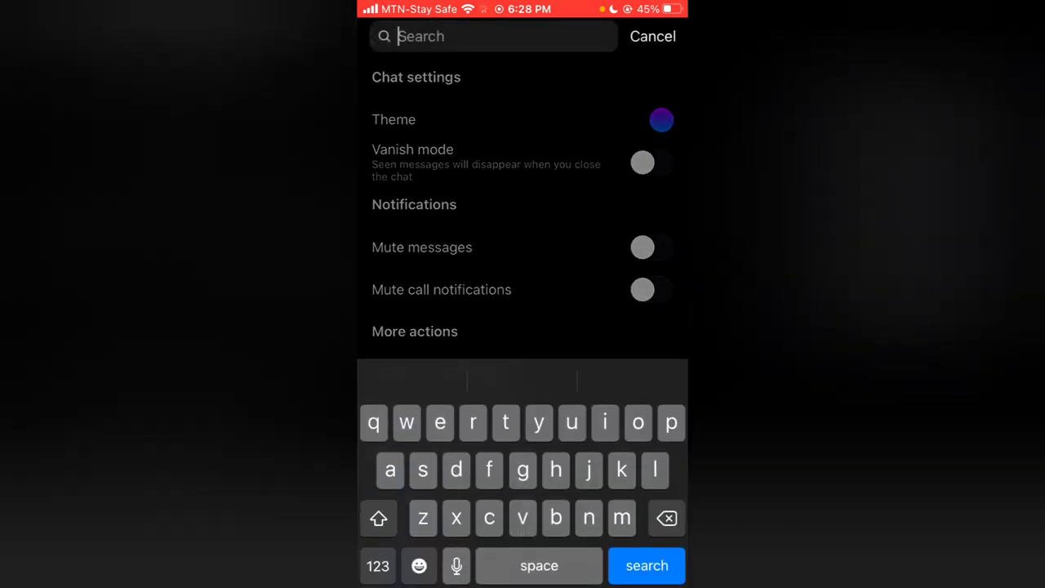
pyautogui.write('hey')
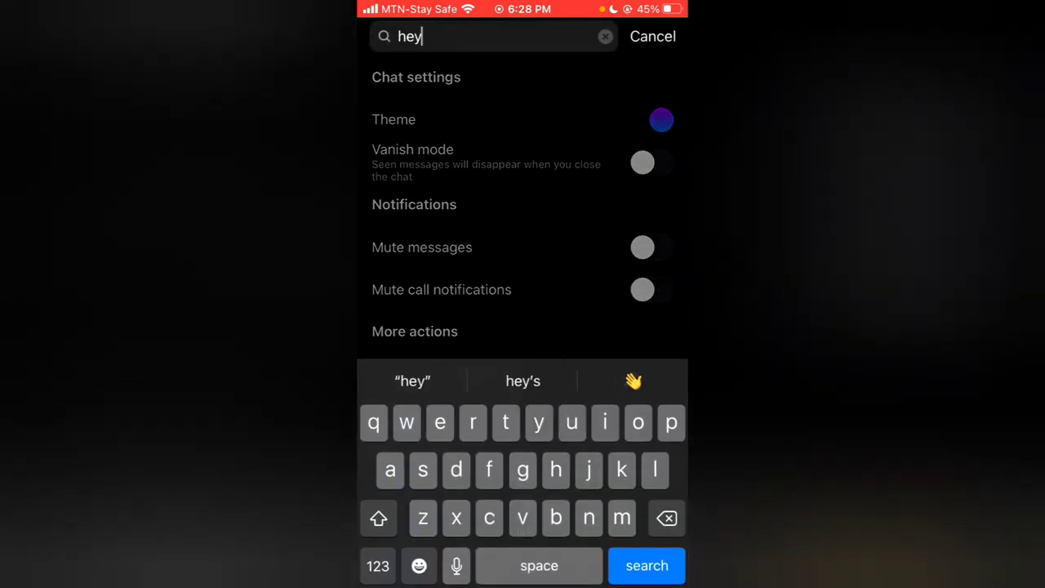